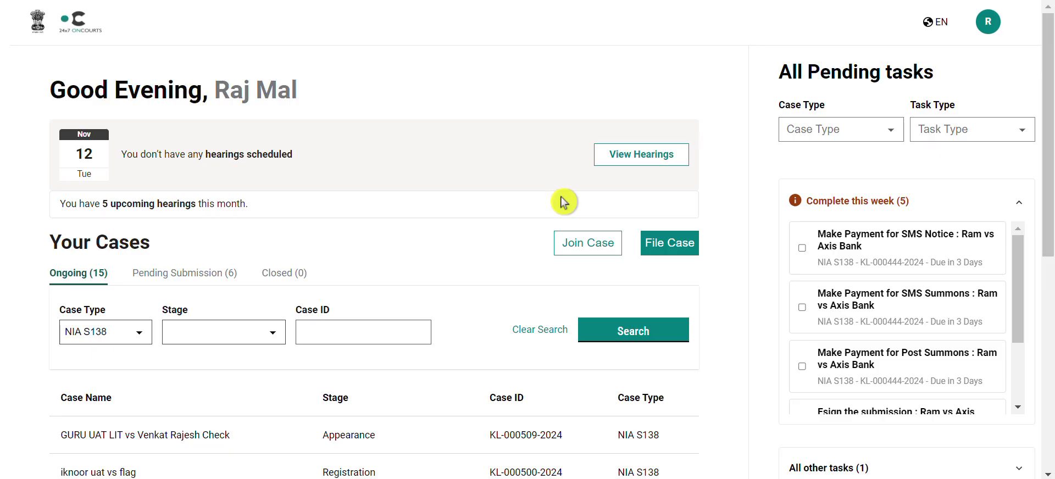
left_click(587, 254)
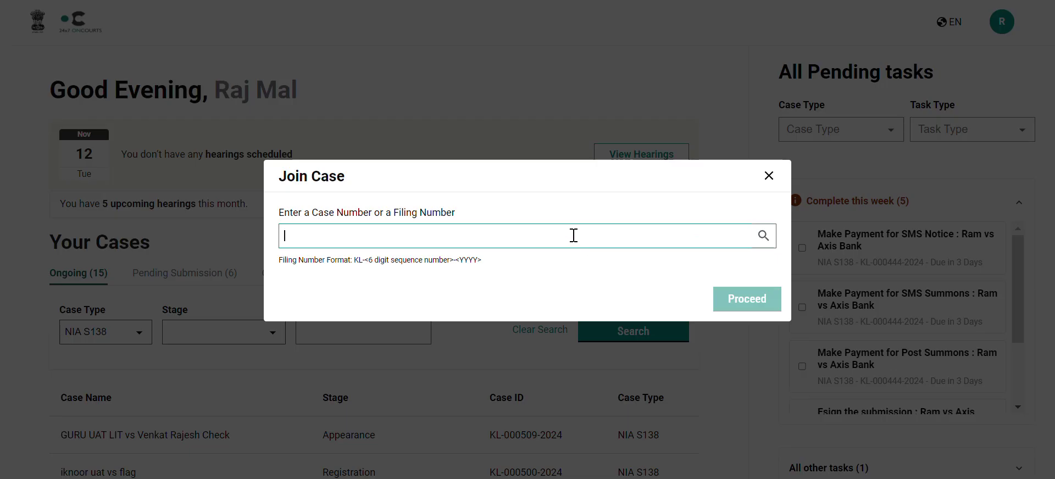
key("ctrl+v")
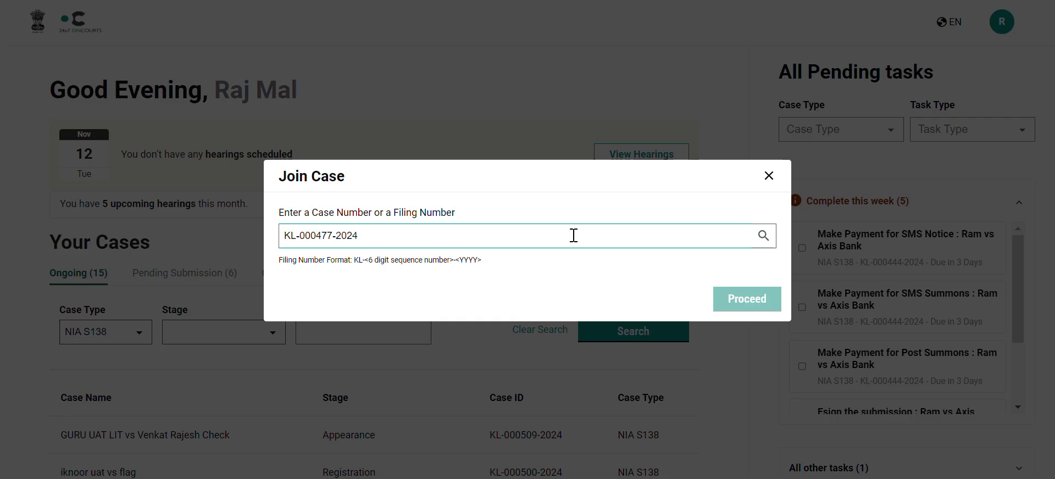
left_click(764, 236)
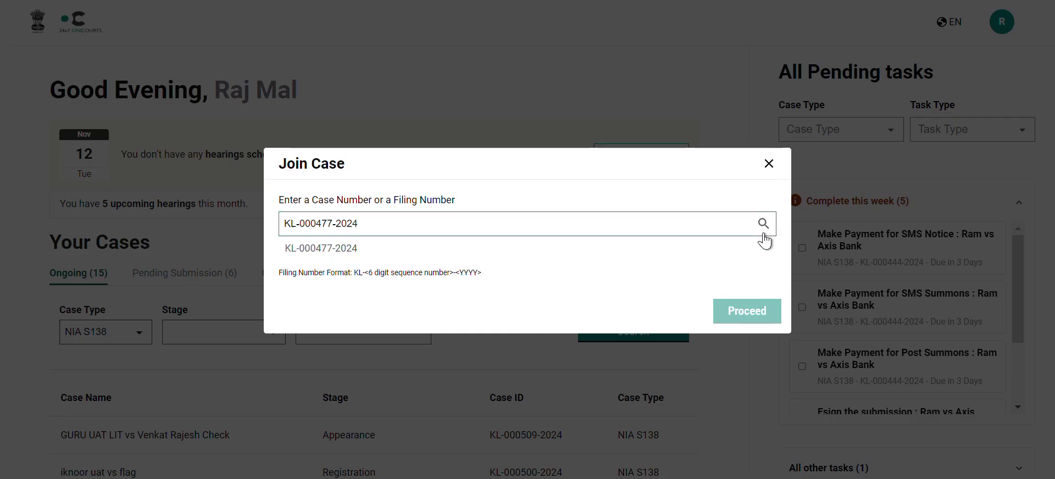
left_click(658, 256)
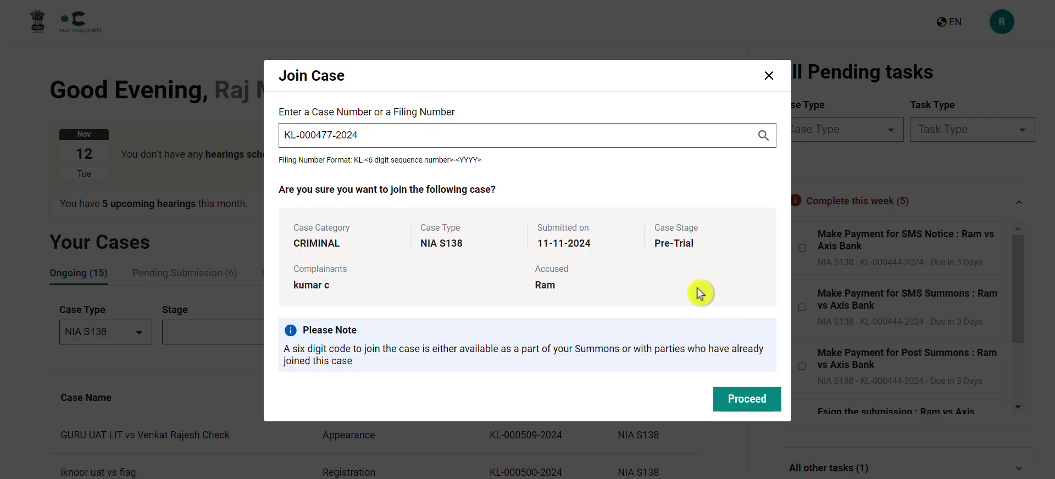
left_click(735, 405)
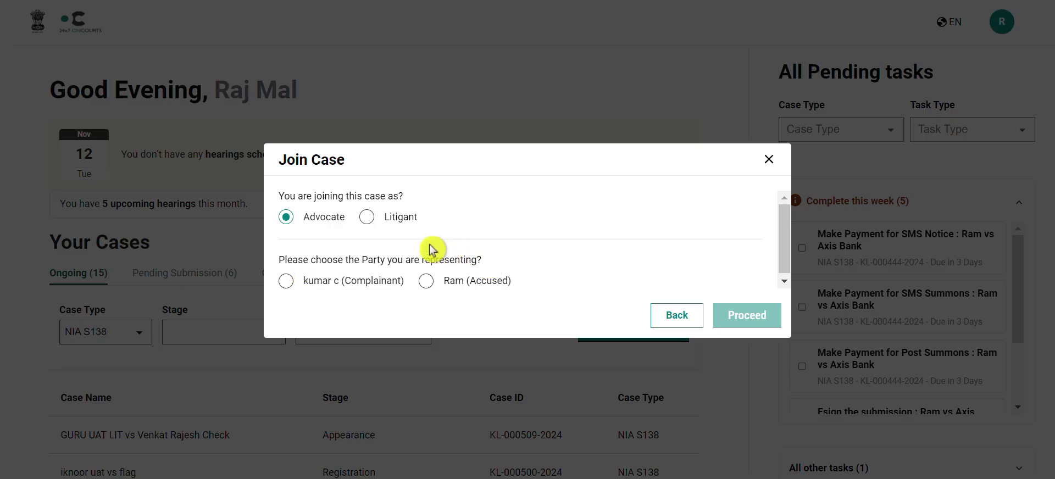
left_click(426, 282)
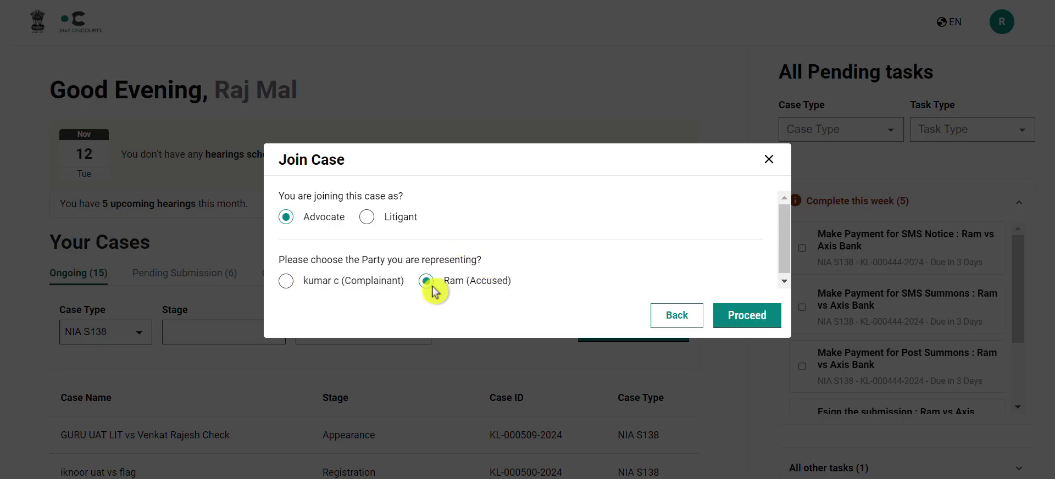
left_click(741, 318)
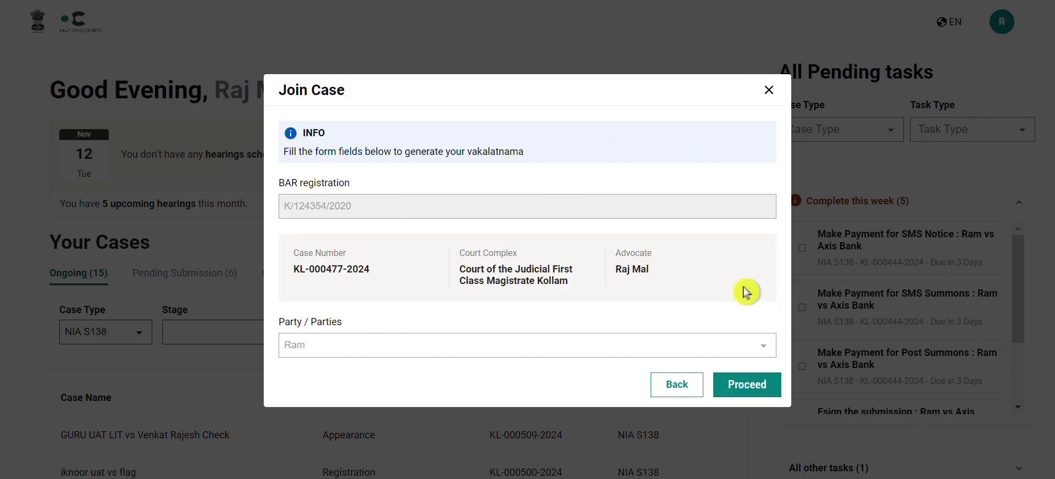
left_click(747, 388)
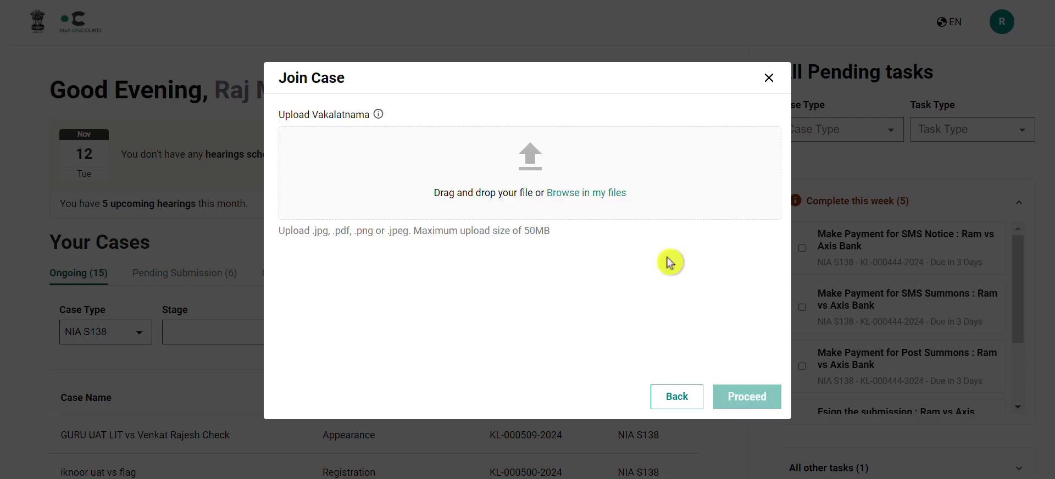
left_click(534, 158)
left_click(420, 79)
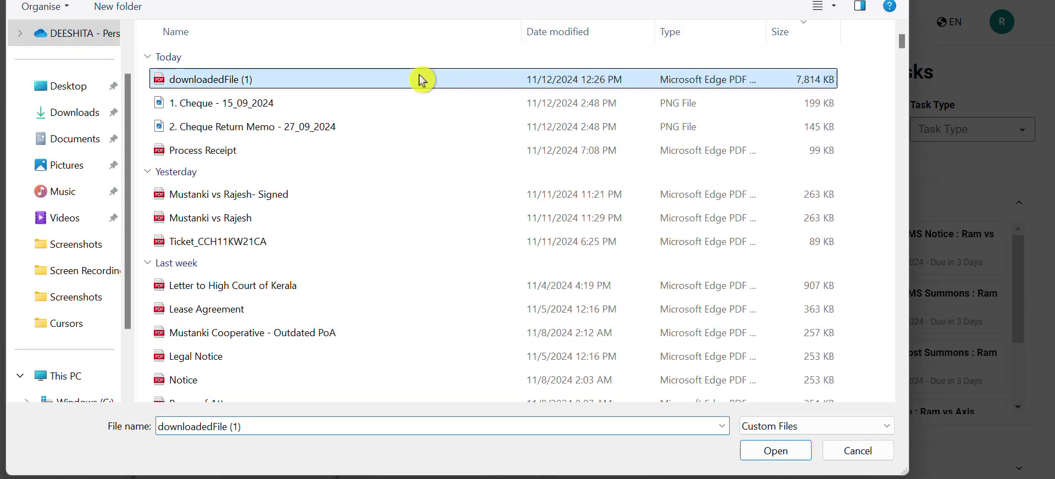
left_click(761, 457)
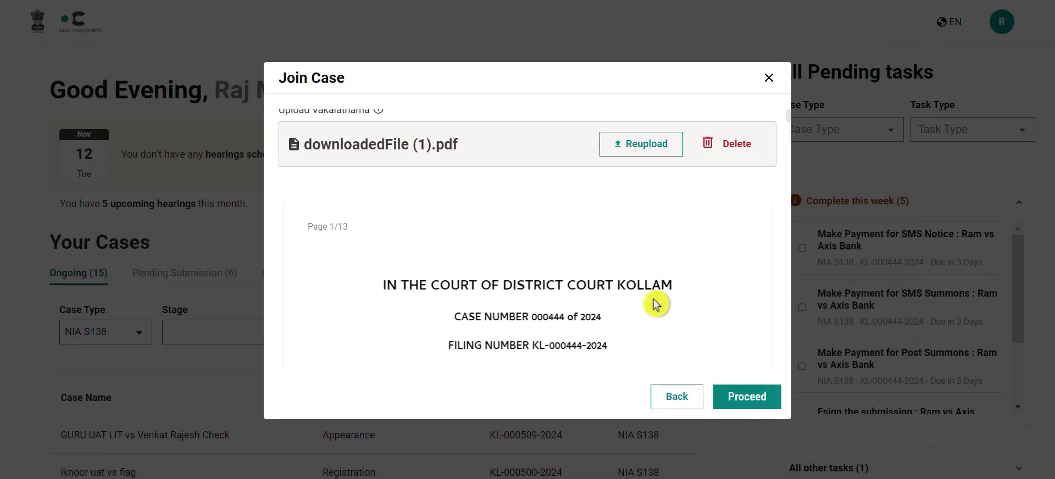
scroll(655, 305, "up", 1)
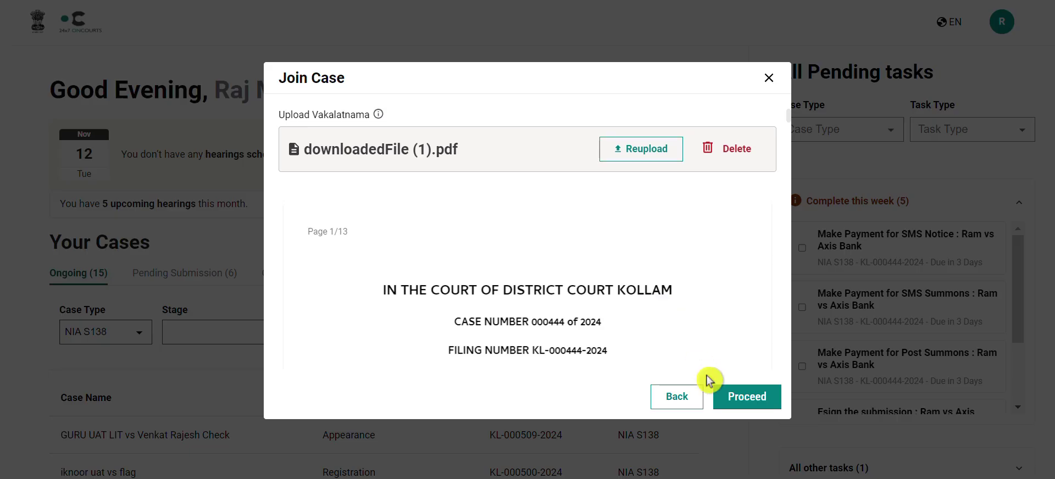
left_click(727, 406)
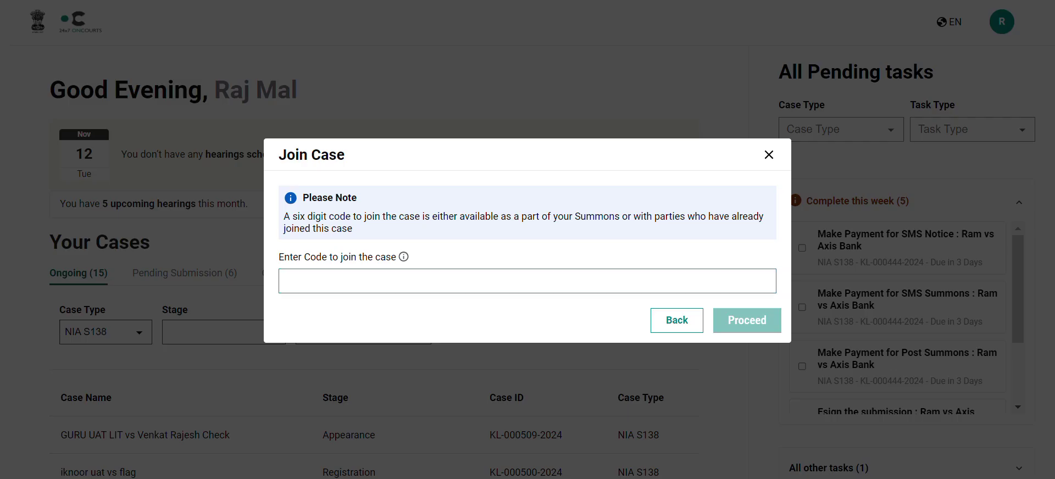
Enter the six-digit joining code and confirm attendance at the 18-11-2024 hearing
left_click(500, 280)
left_click(734, 320)
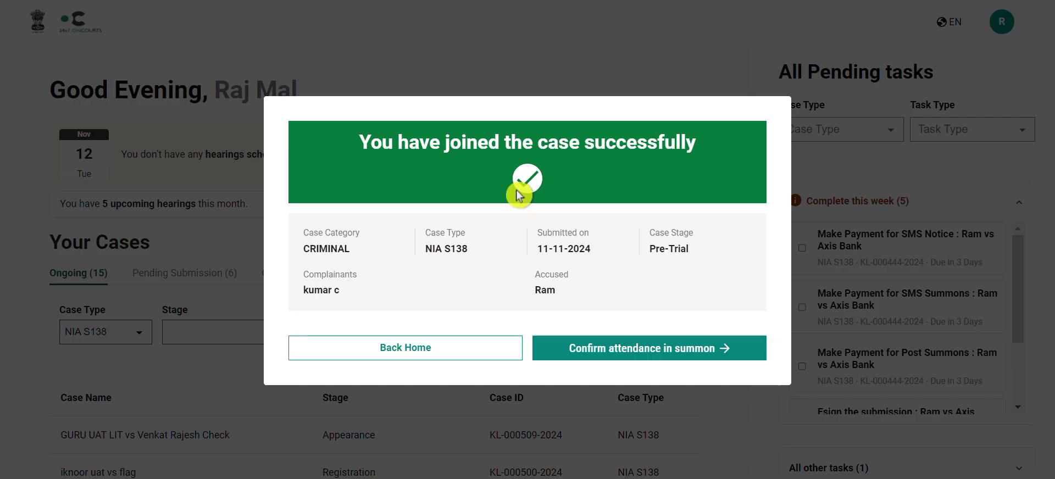
left_click(674, 357)
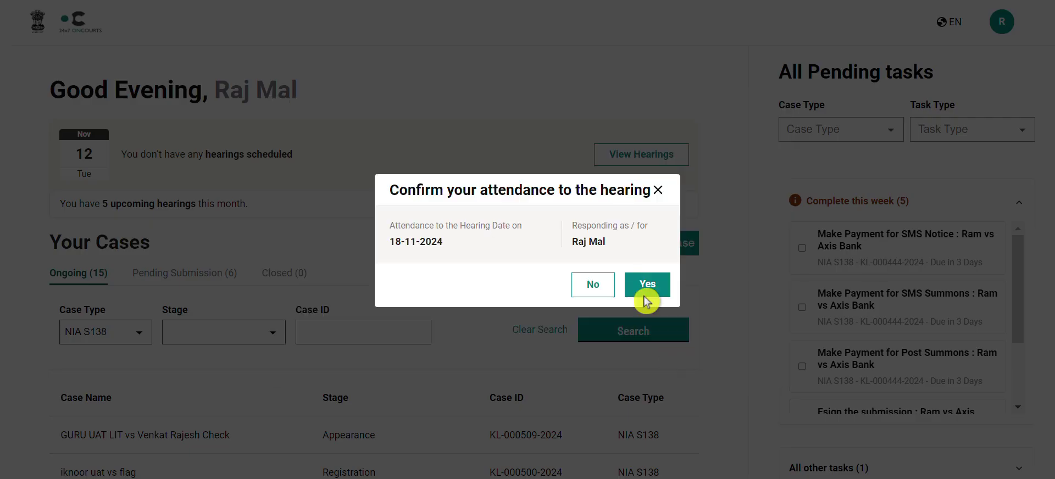
left_click(647, 295)
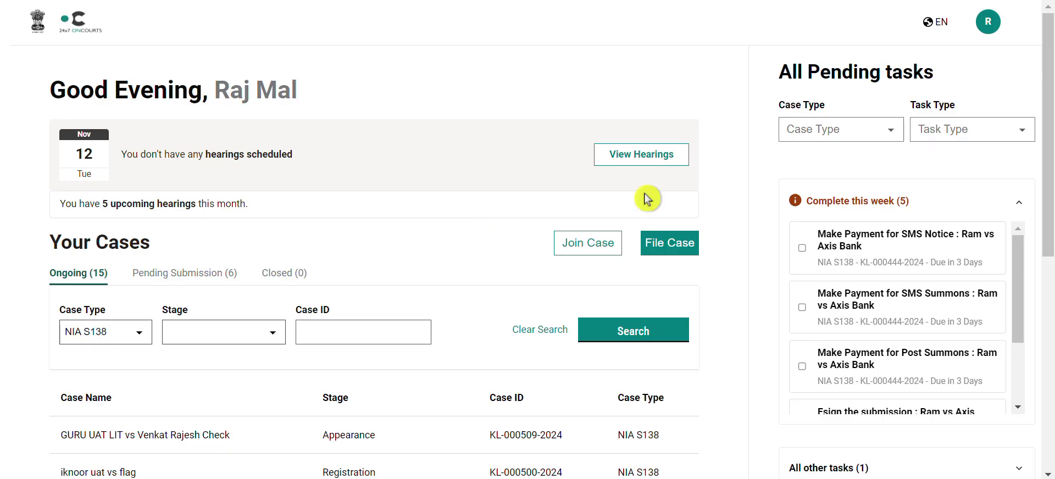
left_click(592, 251)
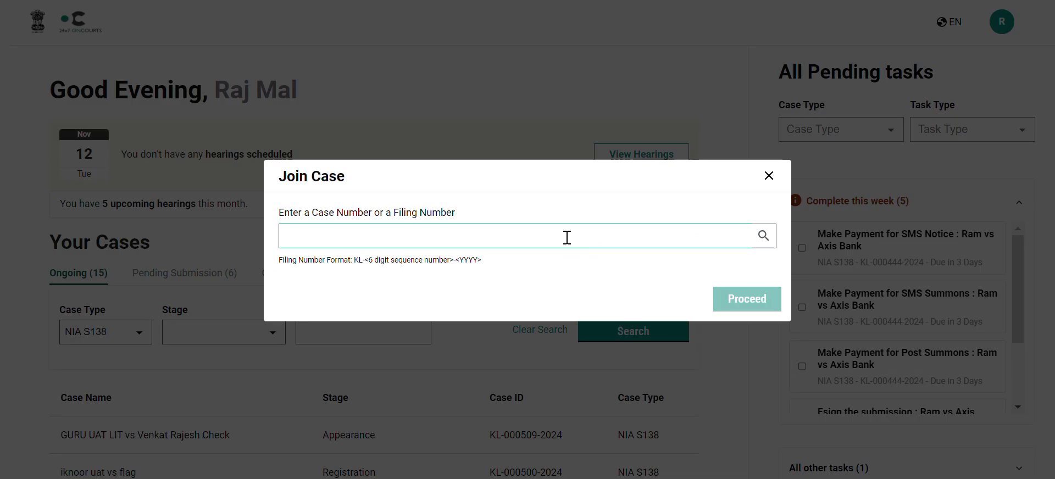
key("ctrl+v")
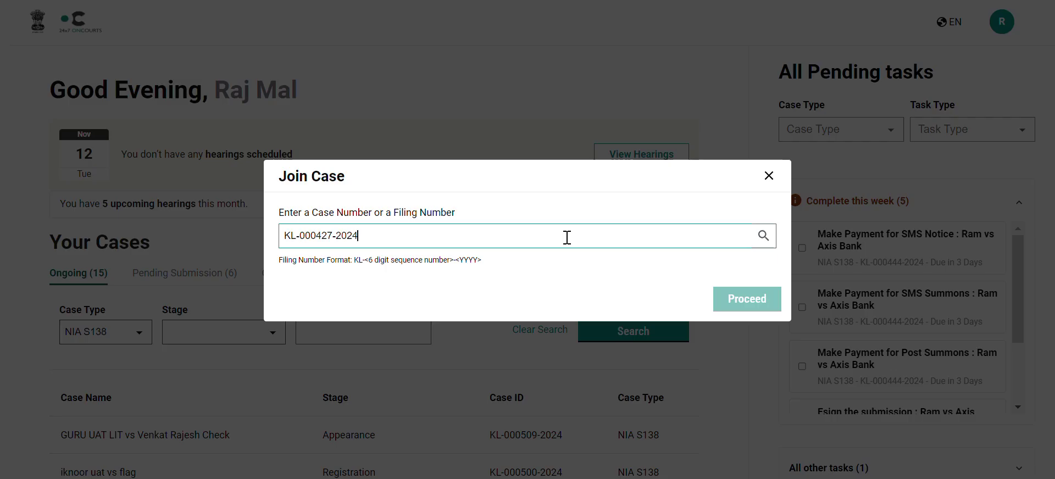
left_click(764, 236)
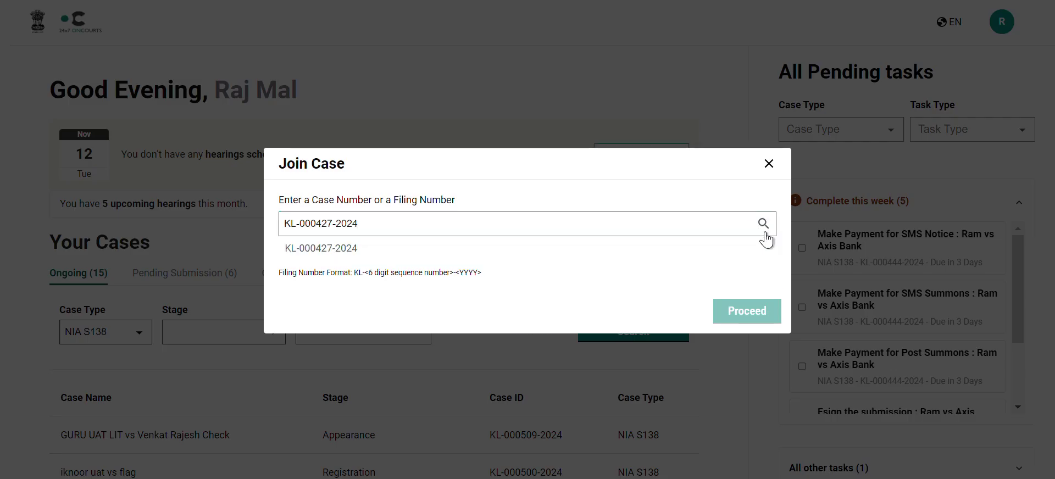
left_click(626, 257)
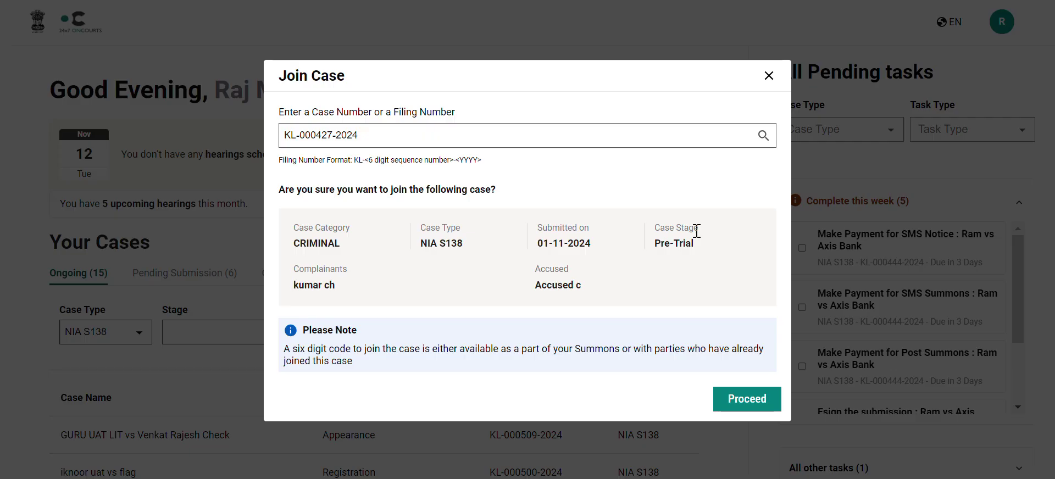
left_click(742, 402)
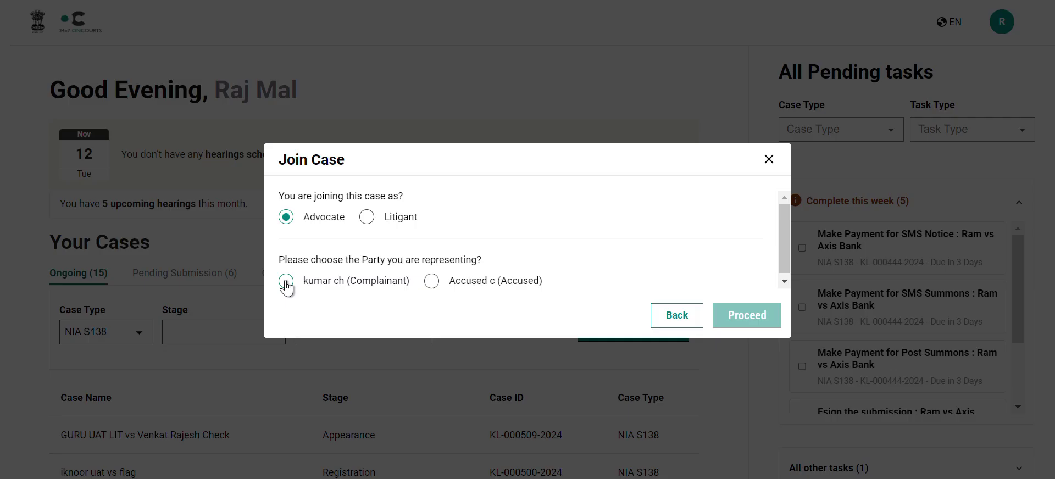
Represent the complainant, taking over as primary advocate from the existing one
left_click(286, 282)
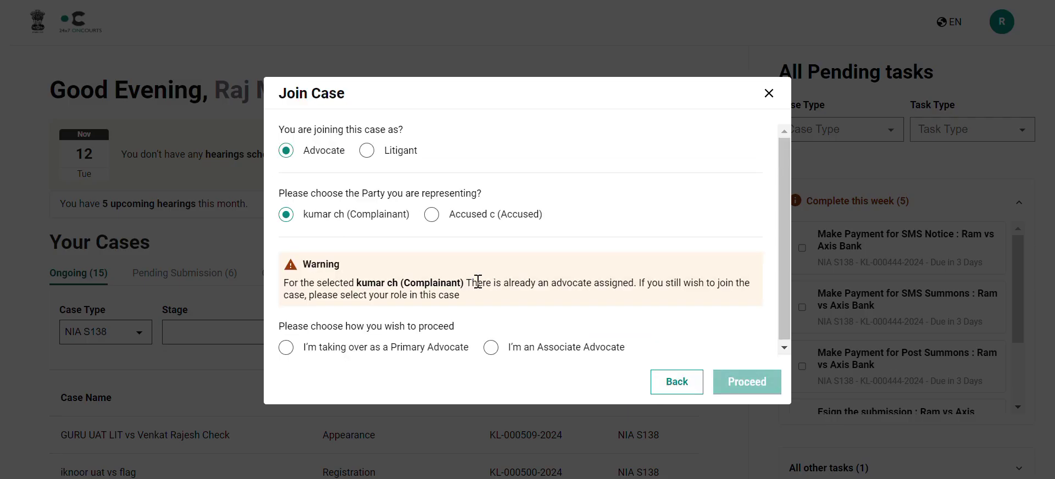
left_click(530, 295)
left_click(471, 314)
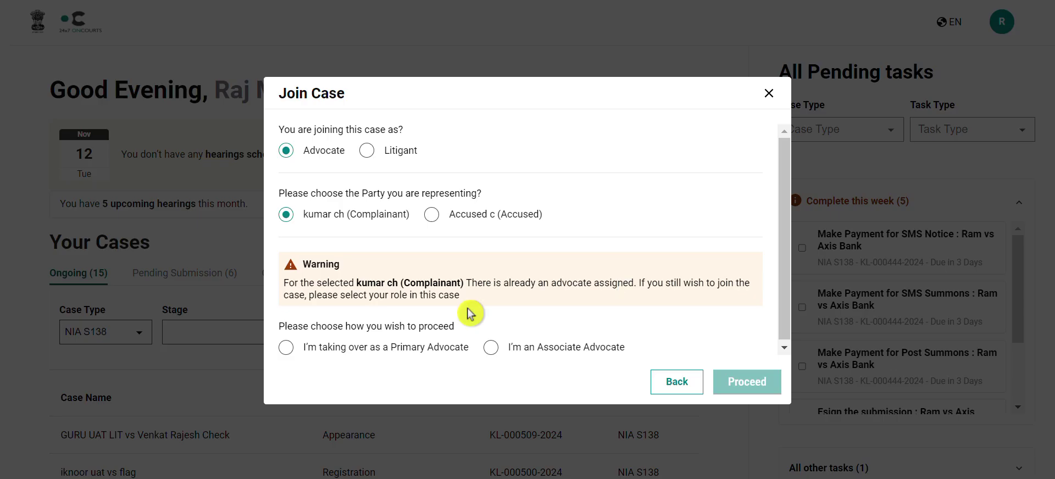
left_click(286, 348)
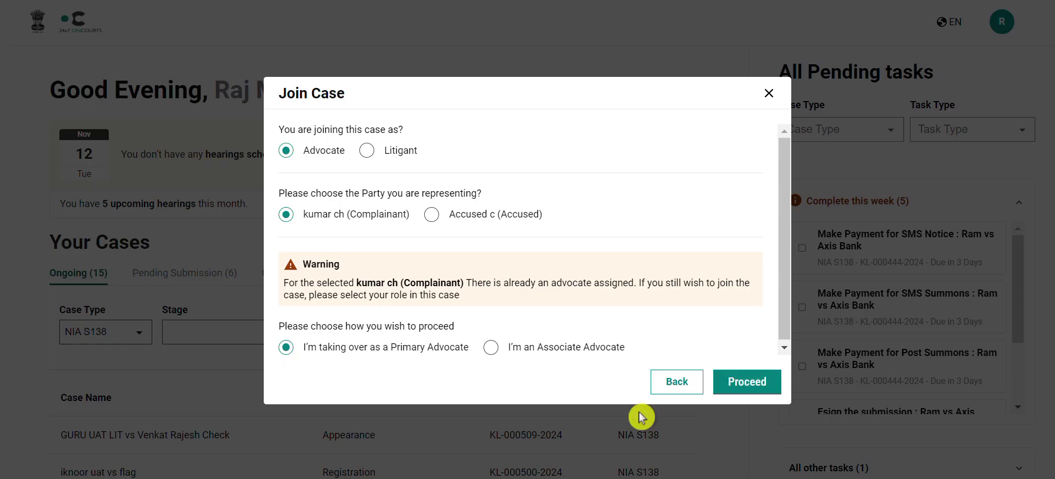
left_click(749, 391)
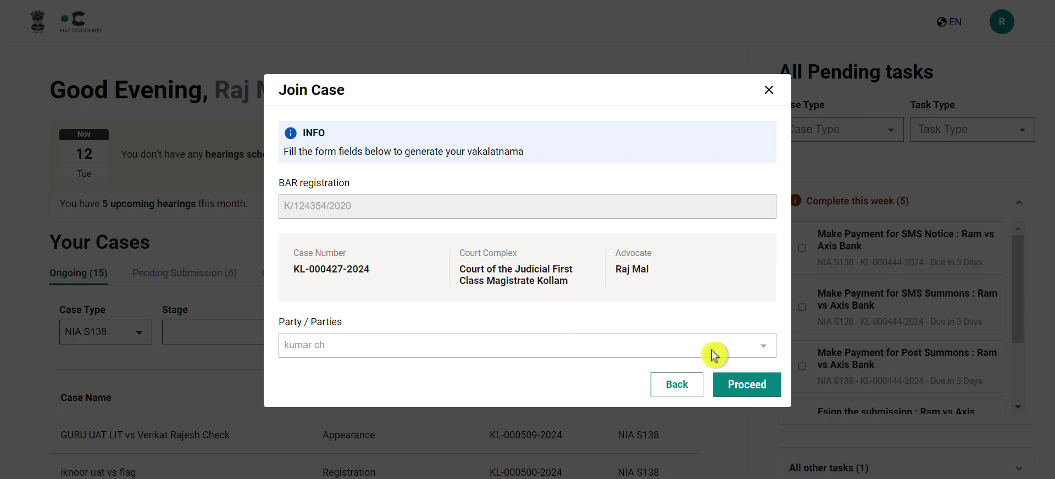
left_click(747, 392)
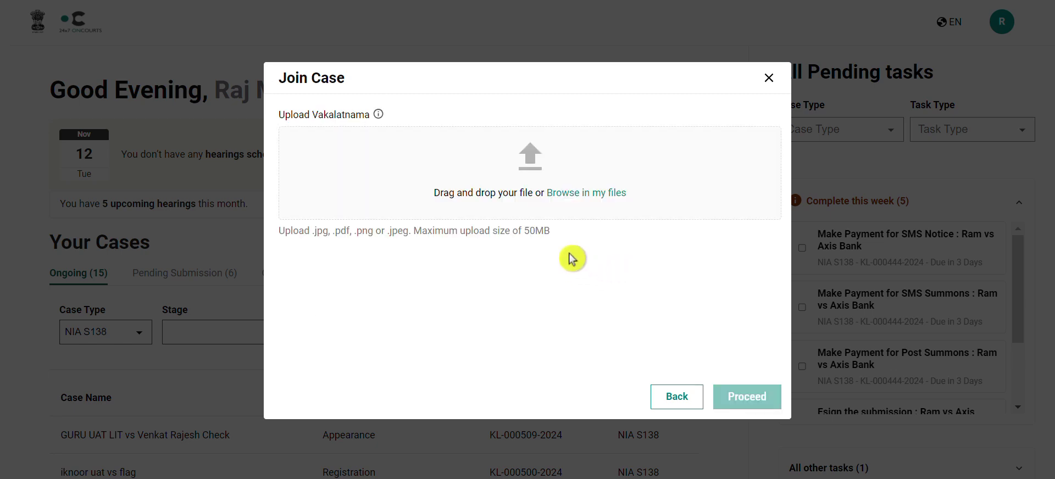
left_click(517, 151)
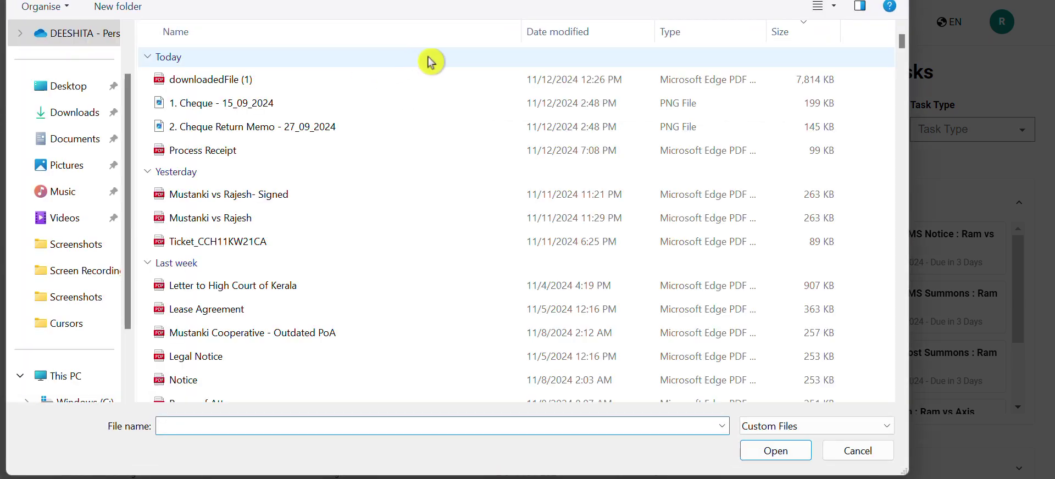
left_click(446, 80)
left_click(807, 450)
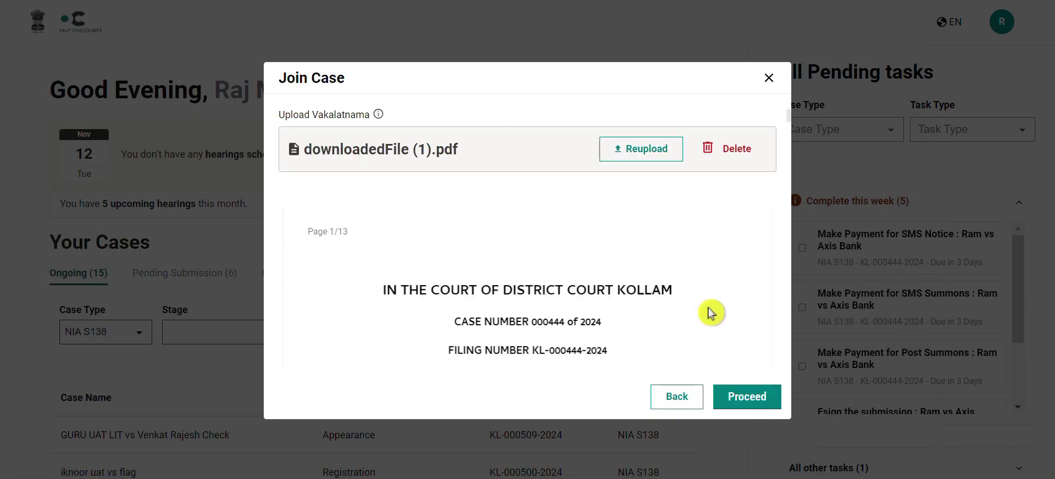
scroll(732, 348, "down", 1)
Attach downloadedFile (1).pdf as the No Objection Certificate
left_click(744, 396)
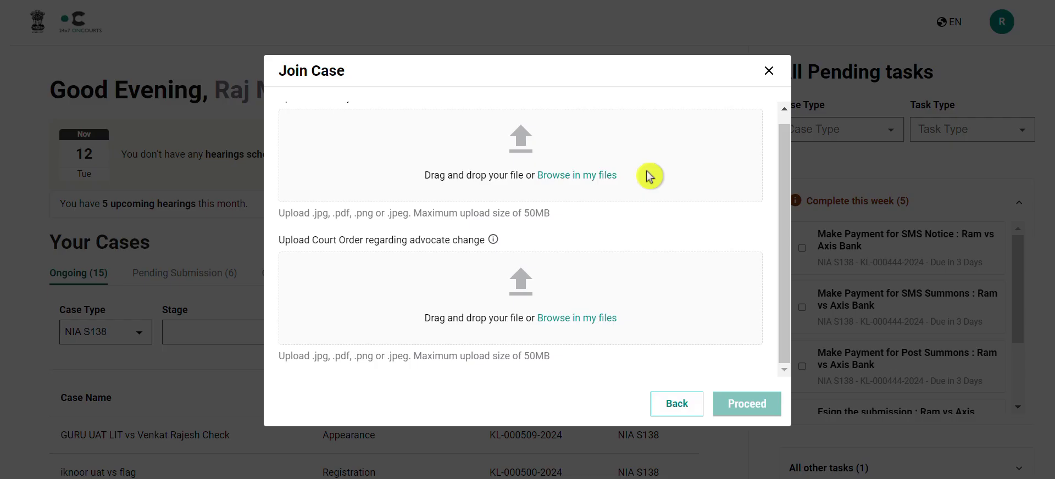
scroll(650, 176, "up", 1)
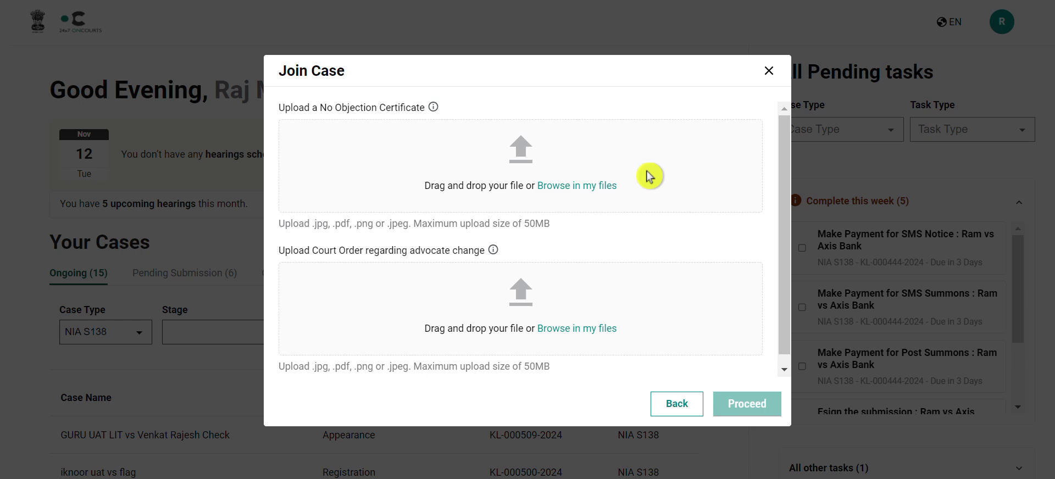
left_click(525, 156)
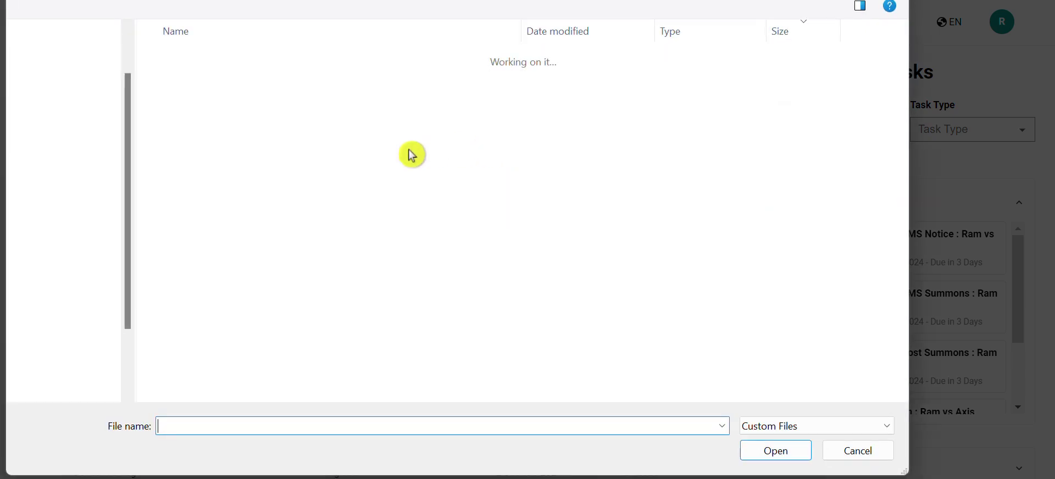
left_click(316, 83)
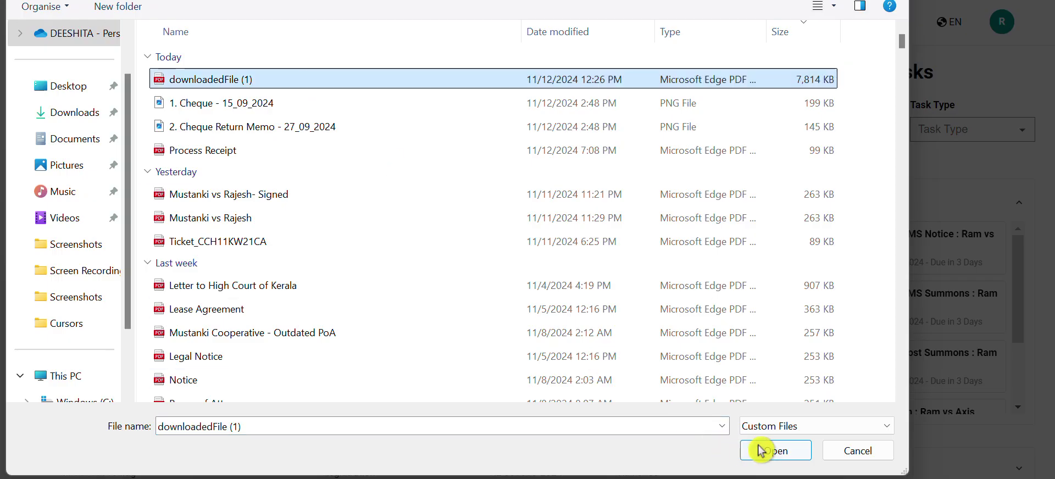
left_click(770, 451)
Attach Notice.pdf as the court order for the advocate change
left_click(385, 273)
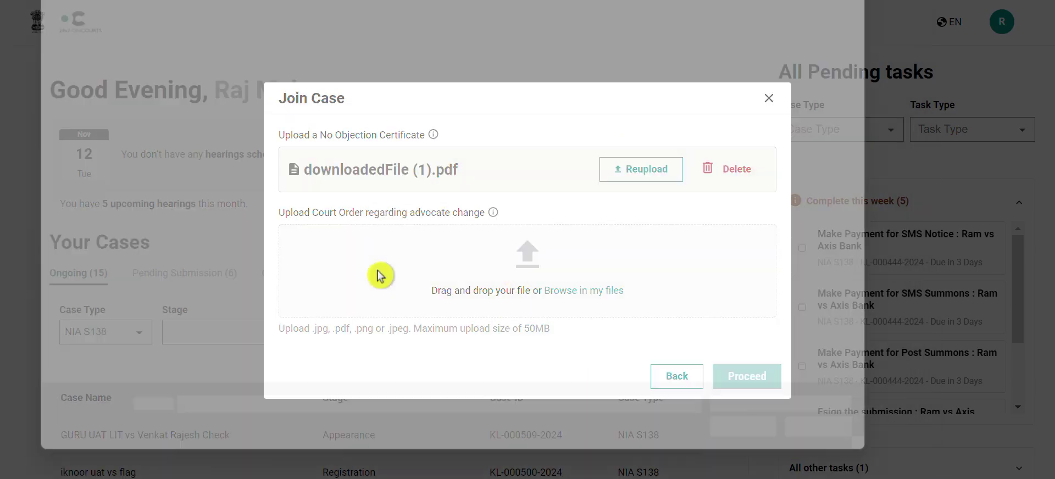
left_click(358, 379)
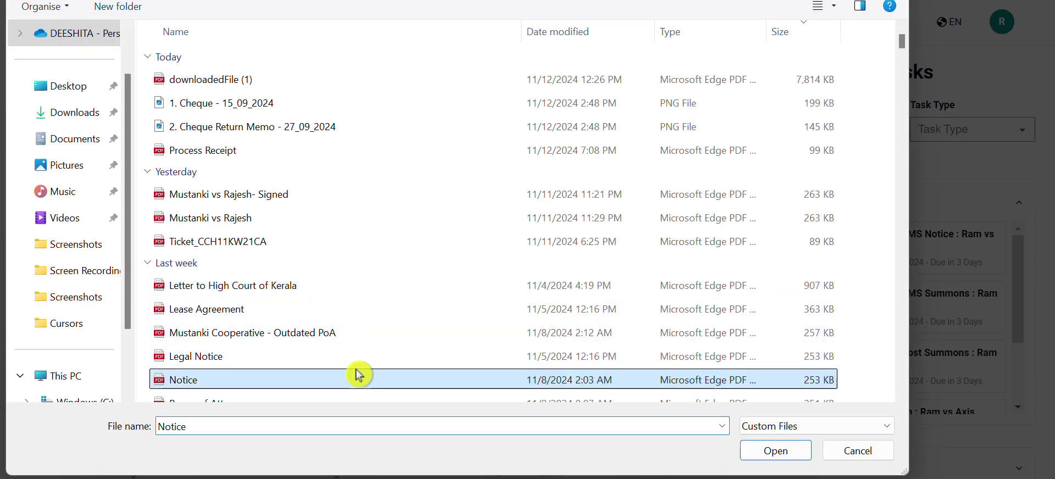
left_click(794, 448)
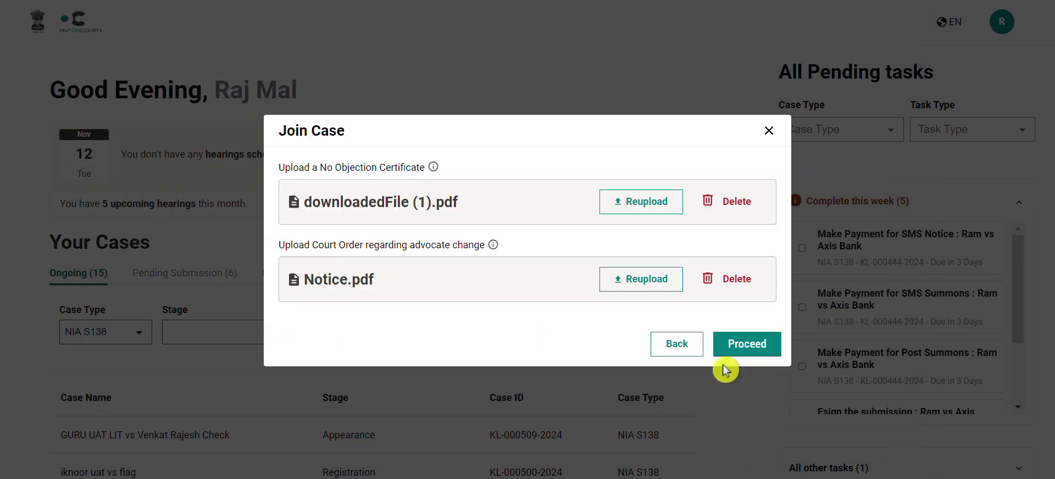
left_click(749, 346)
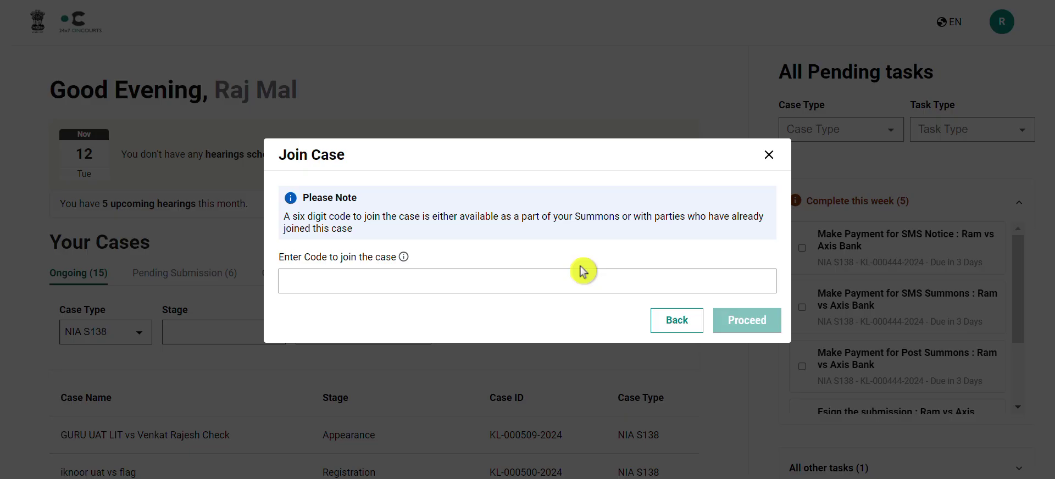
left_click(450, 279)
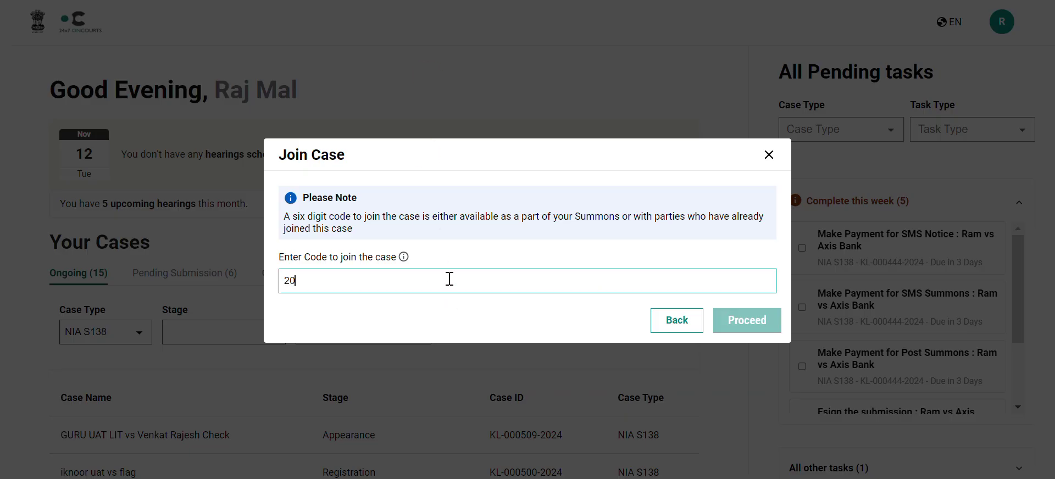
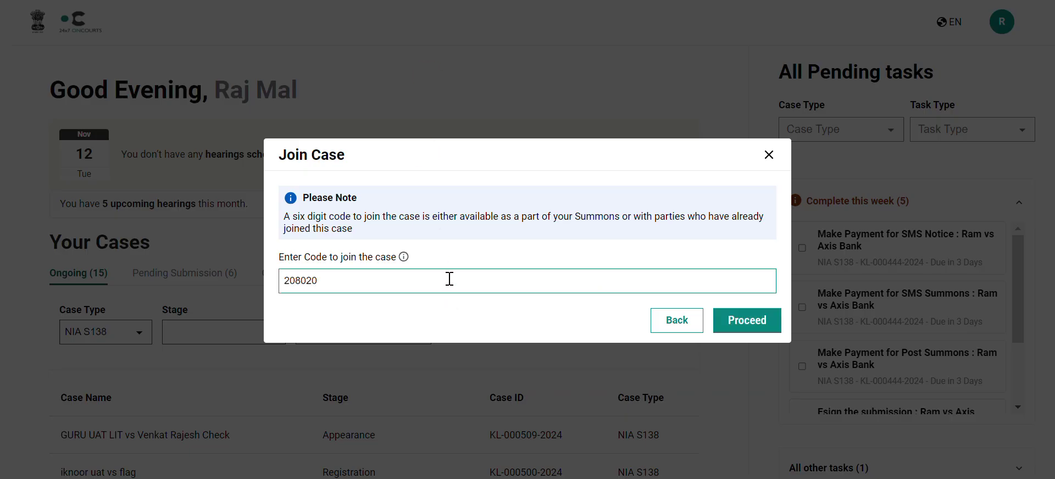
left_click(774, 330)
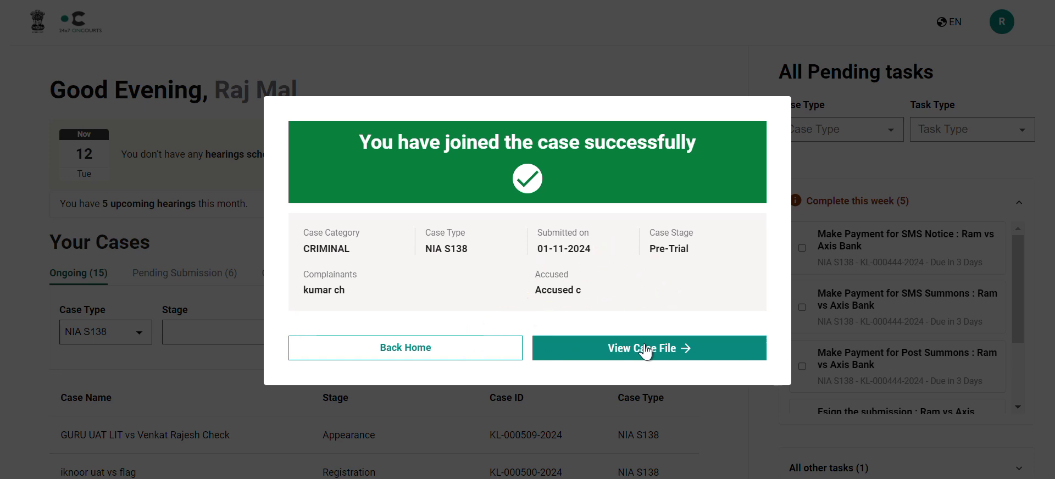
Close the success dialog and return to the Your Cases dashboard
left_click(476, 359)
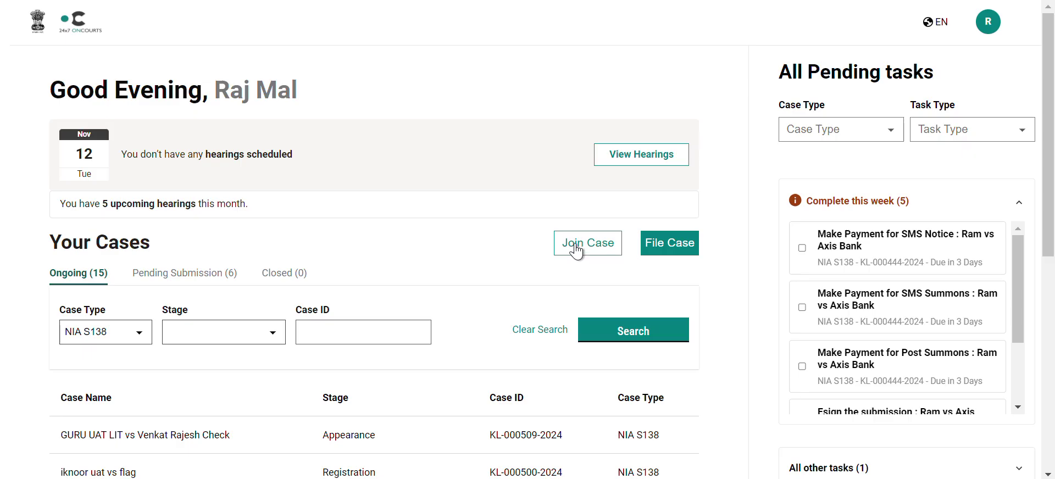
left_click(563, 99)
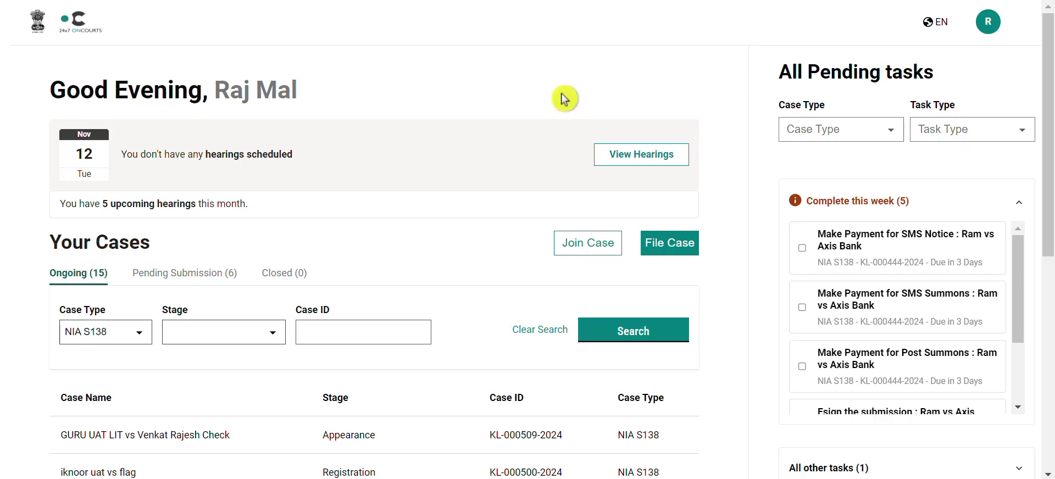